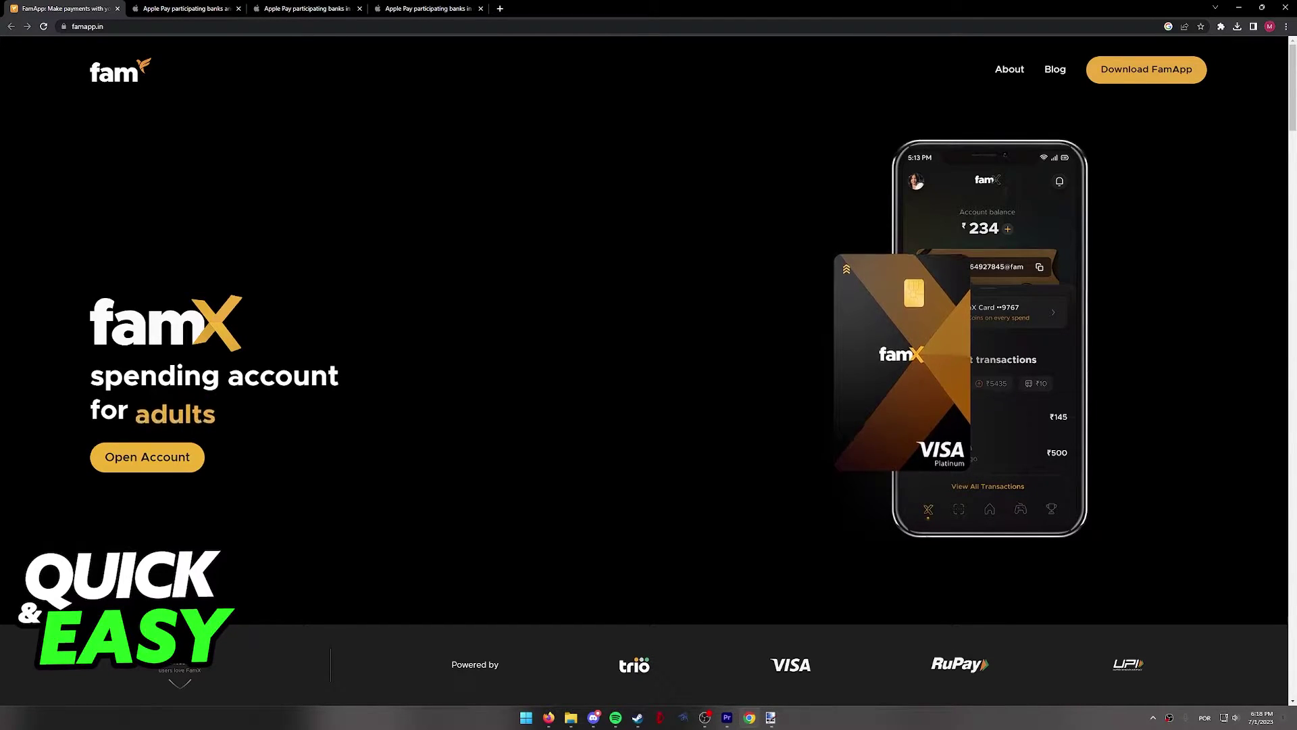
{"action": "scroll", "coordinate": [649, 365], "scroll_direction": "down", "scroll_amount": 3}
{"action": "scroll", "coordinate": [648, 366], "scroll_direction": "down", "scroll_amount": 3}
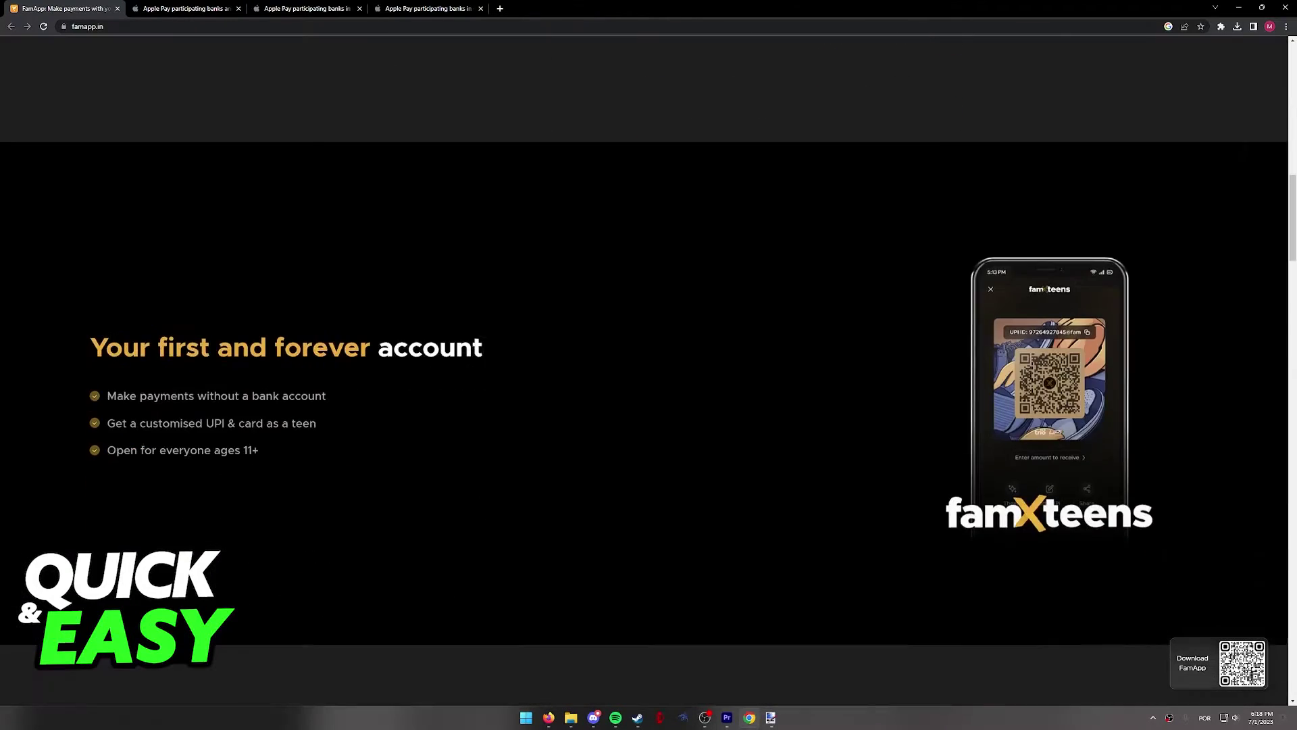
{"action": "scroll", "coordinate": [649, 366], "scroll_direction": "down", "scroll_amount": 3}
{"action": "scroll", "coordinate": [649, 366], "scroll_direction": "down", "scroll_amount": 3}
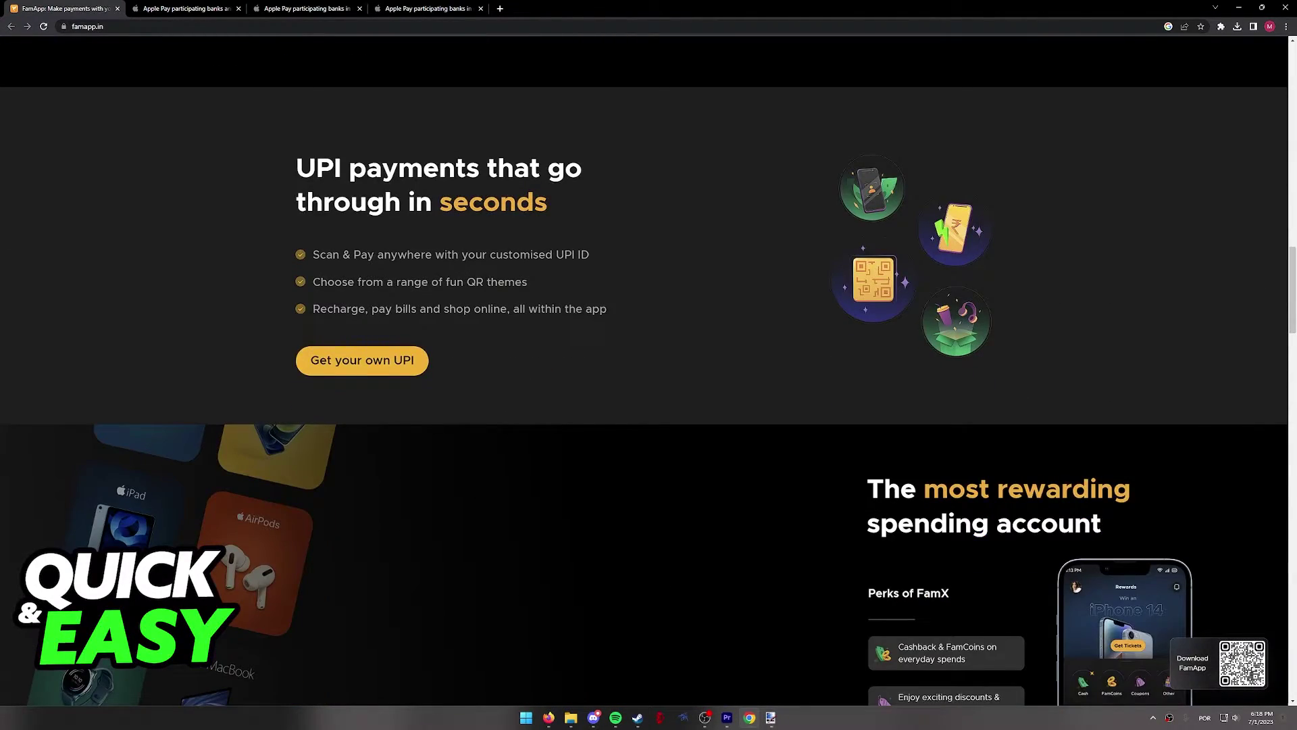
{"action": "scroll", "coordinate": [649, 365], "scroll_direction": "down", "scroll_amount": 3}
{"action": "scroll", "coordinate": [649, 365], "scroll_direction": "down", "scroll_amount": 2}
{"action": "scroll", "coordinate": [648, 365], "scroll_direction": "down", "scroll_amount": 2}
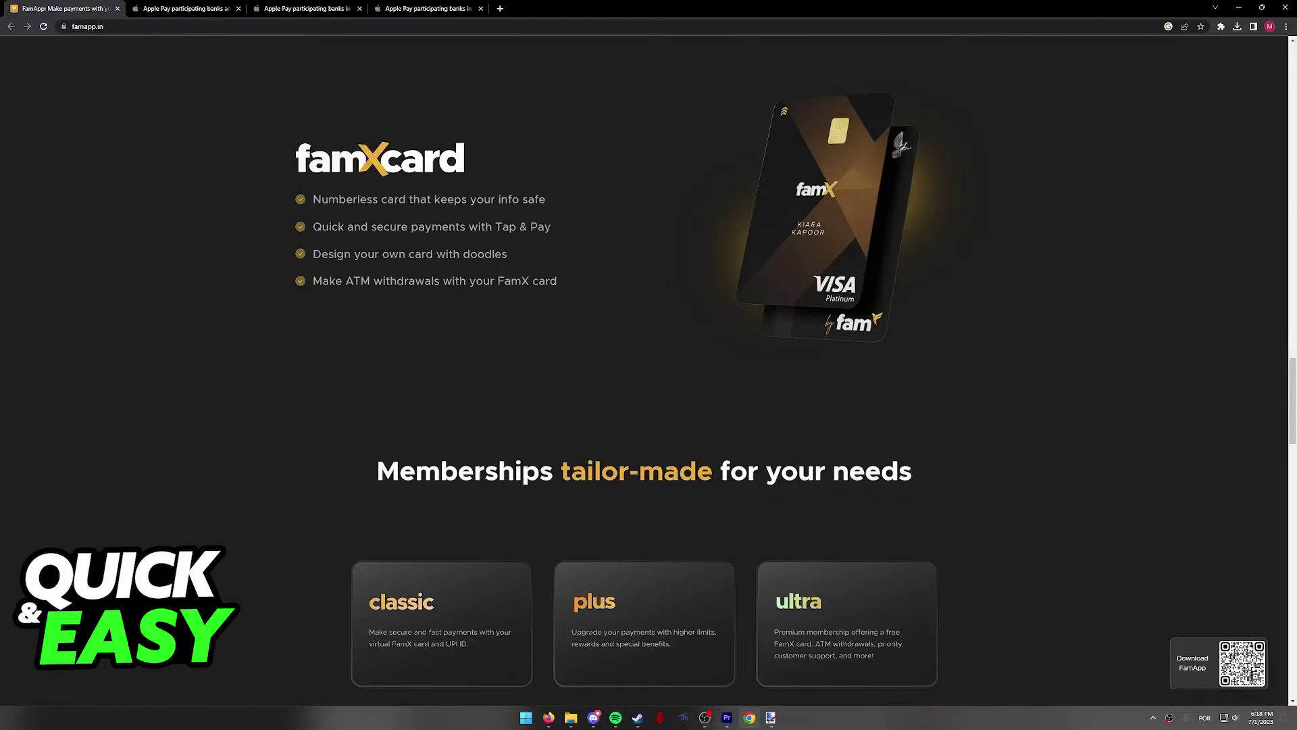
{"action": "scroll", "coordinate": [649, 365], "scroll_direction": "down", "scroll_amount": 3}
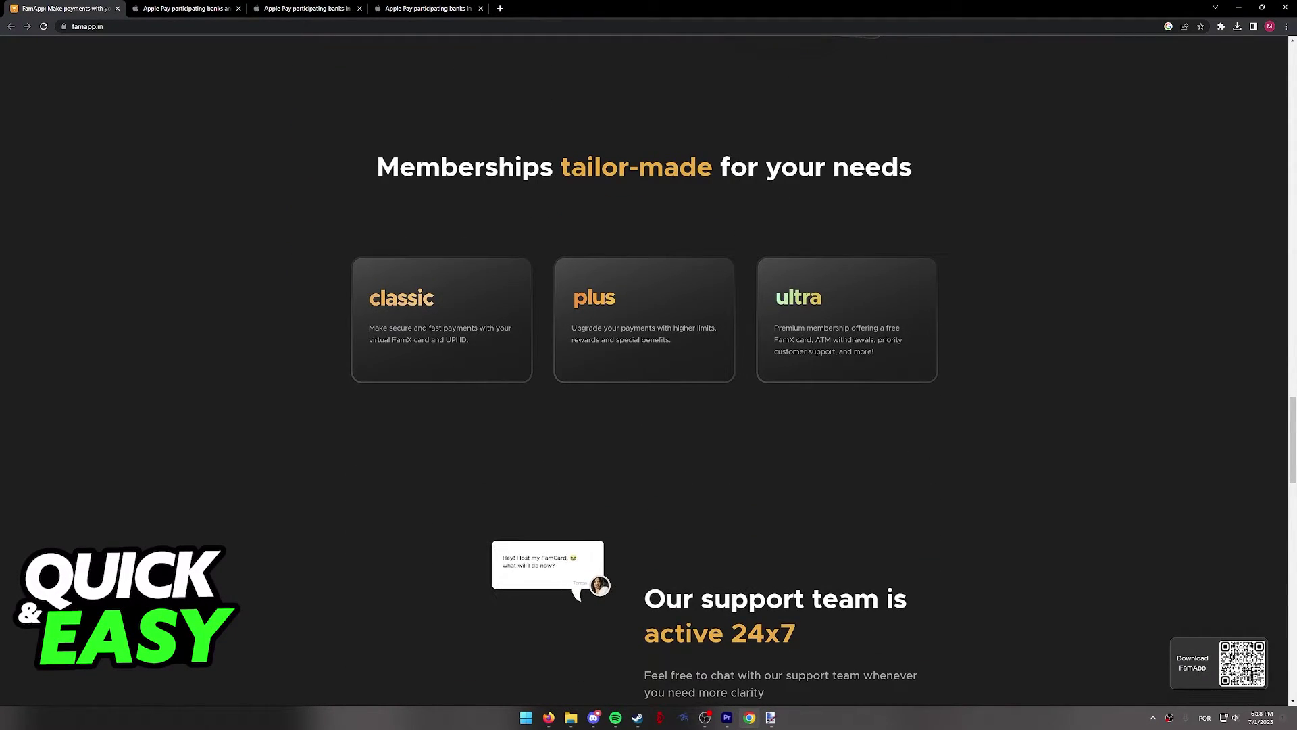
{"action": "scroll", "coordinate": [648, 365], "scroll_direction": "down", "scroll_amount": 3}
{"action": "scroll", "coordinate": [649, 365], "scroll_direction": "down", "scroll_amount": 3}
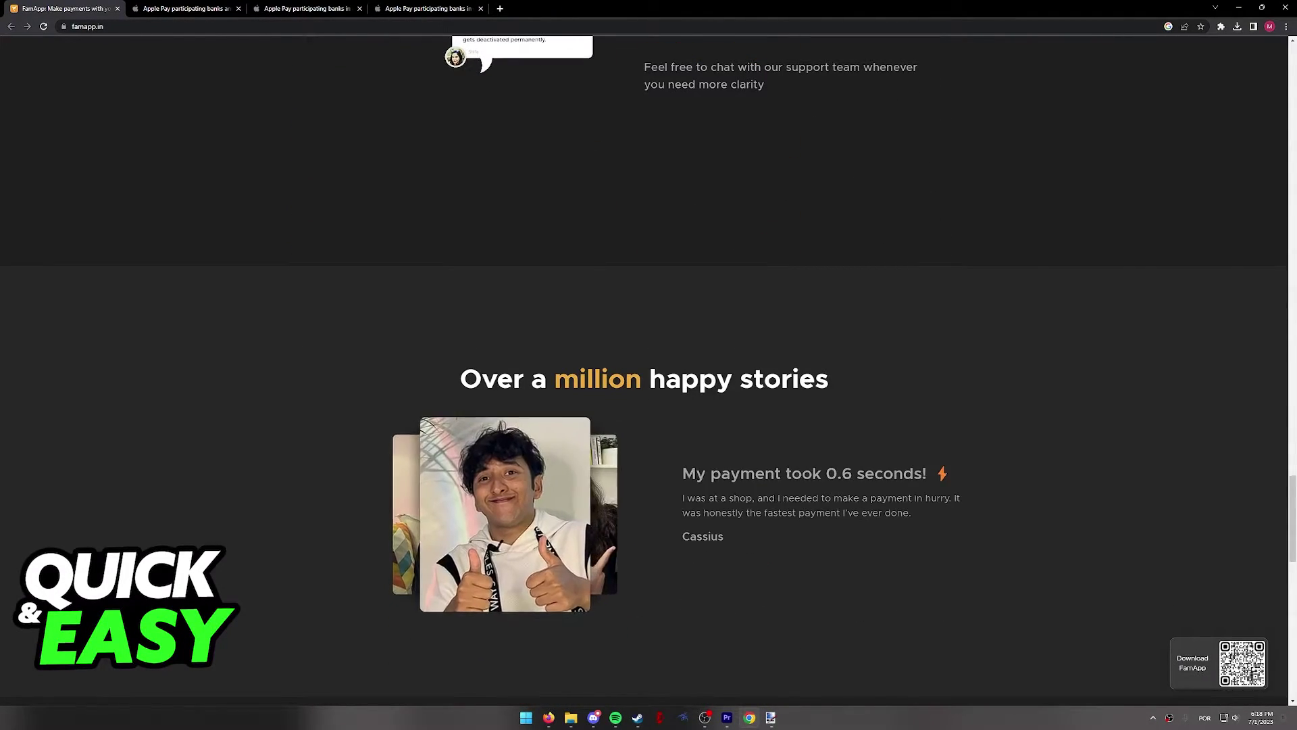
{"action": "scroll", "coordinate": [649, 365], "scroll_direction": "up", "scroll_amount": 5}
{"action": "scroll", "coordinate": [649, 365], "scroll_direction": "up", "scroll_amount": 5}
{"action": "scroll", "coordinate": [649, 365], "scroll_direction": "up", "scroll_amount": 5}
{"action": "scroll", "coordinate": [649, 365], "scroll_direction": "up", "scroll_amount": 5}
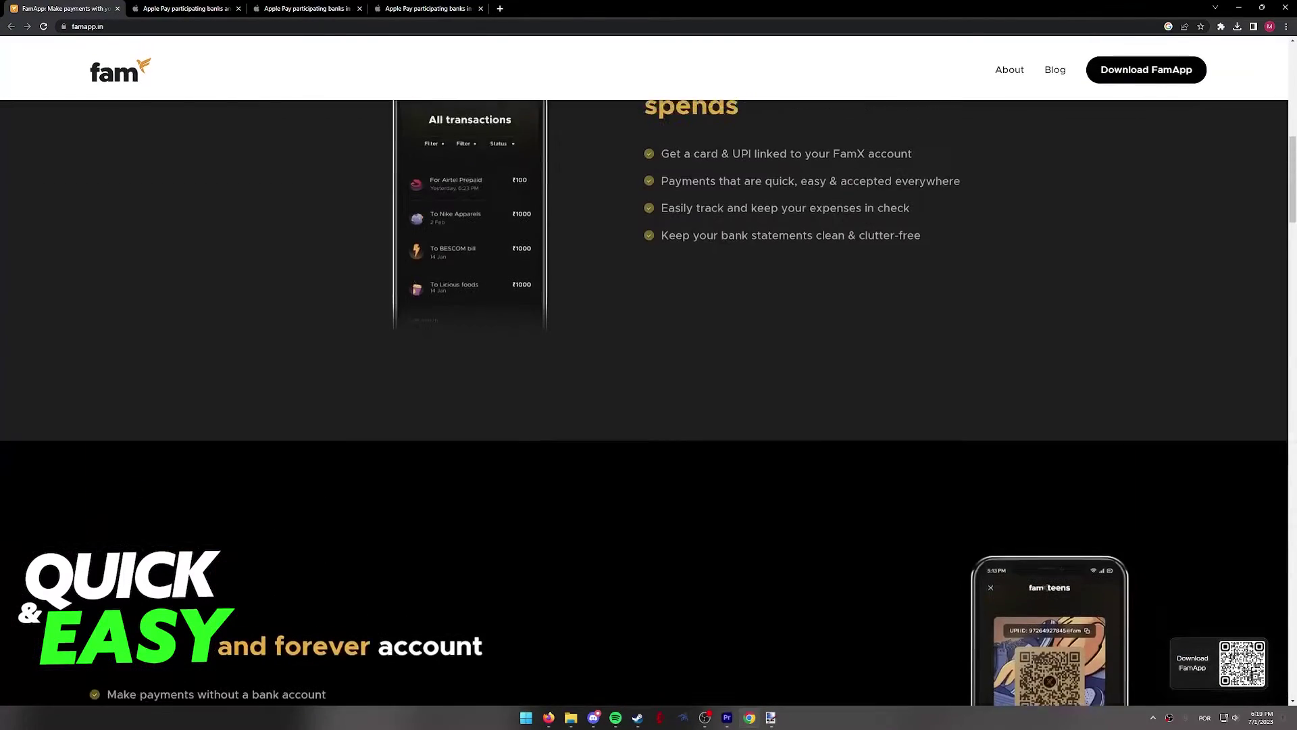
{"action": "scroll", "coordinate": [649, 365], "scroll_direction": "up", "scroll_amount": 5}
Flip through the regional Apple Pay bank pages and start a find on the Americas list.
{"action": "key", "text": "ctrl+Tab"}
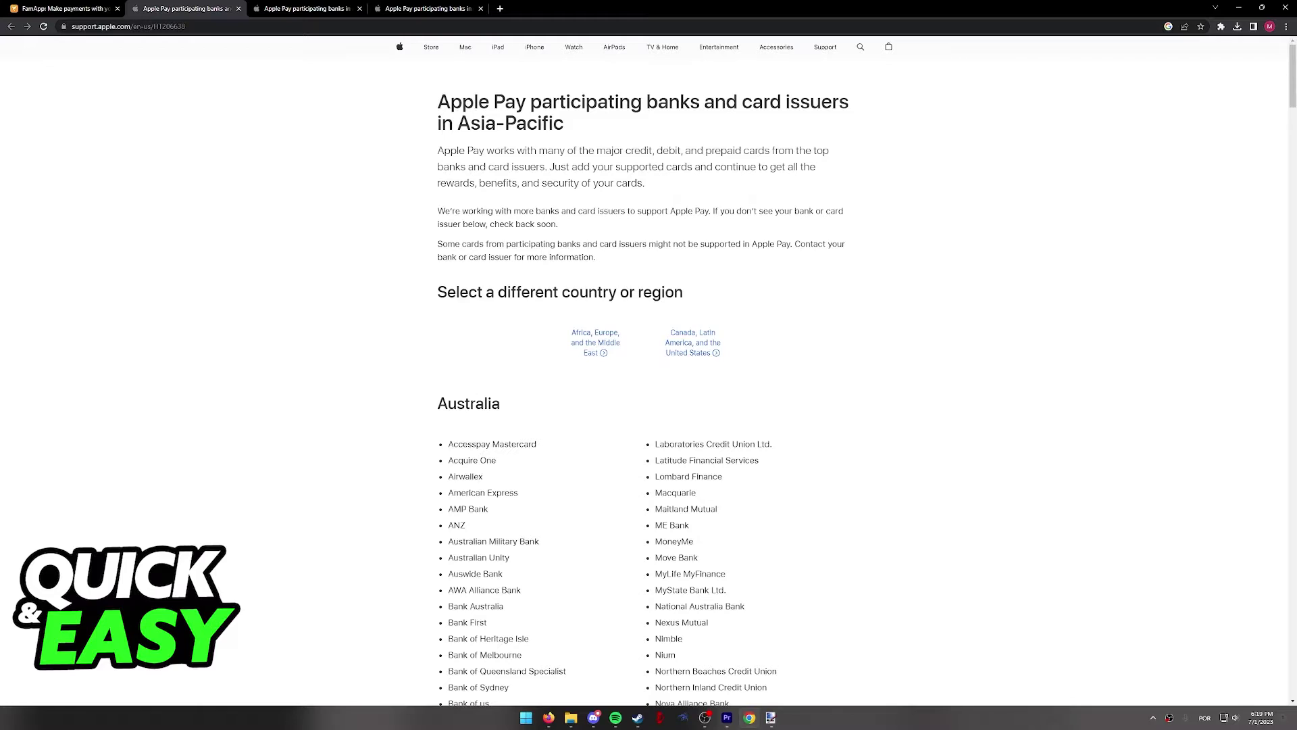
{"action": "key", "text": "ctrl+Tab"}
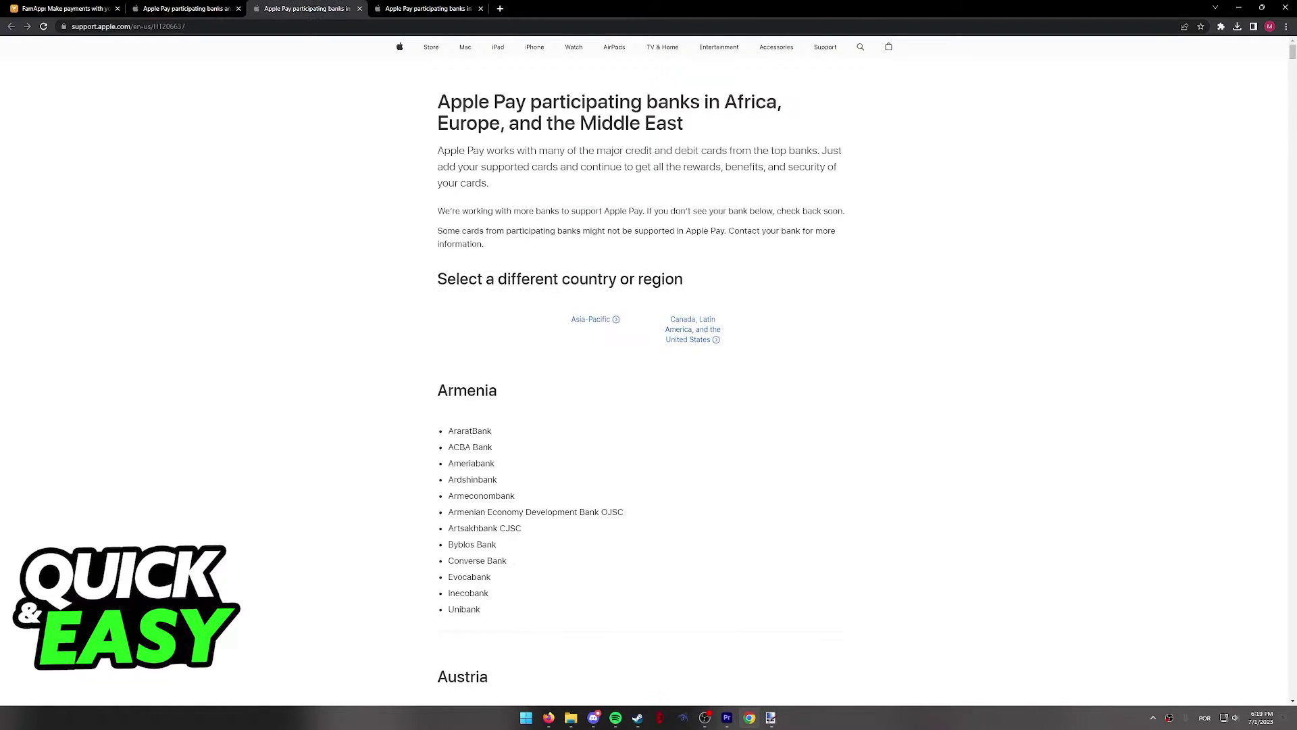
{"action": "key", "text": "ctrl+Tab"}
{"action": "key", "text": "ctrl+Tab"}
{"action": "key", "text": "ctrl+Tab"}
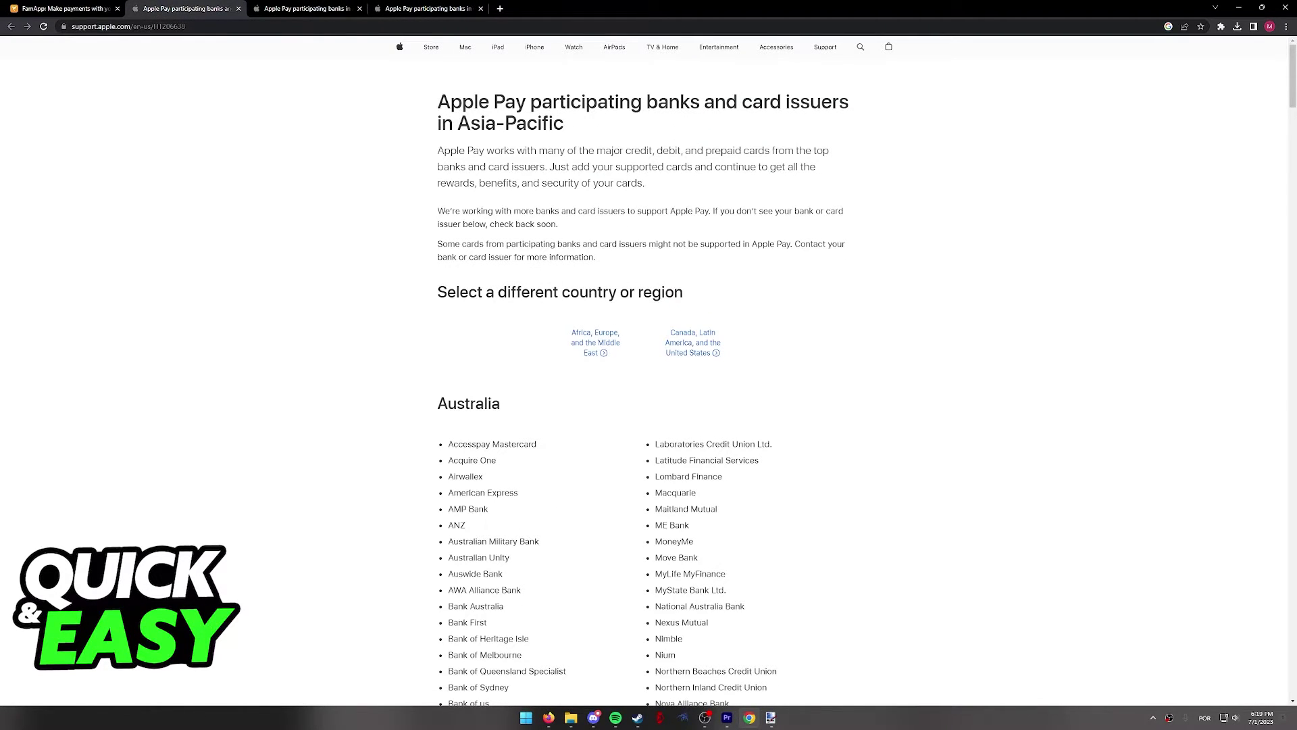
{"action": "key", "text": "ctrl+f"}
{"action": "type", "text": "india"}
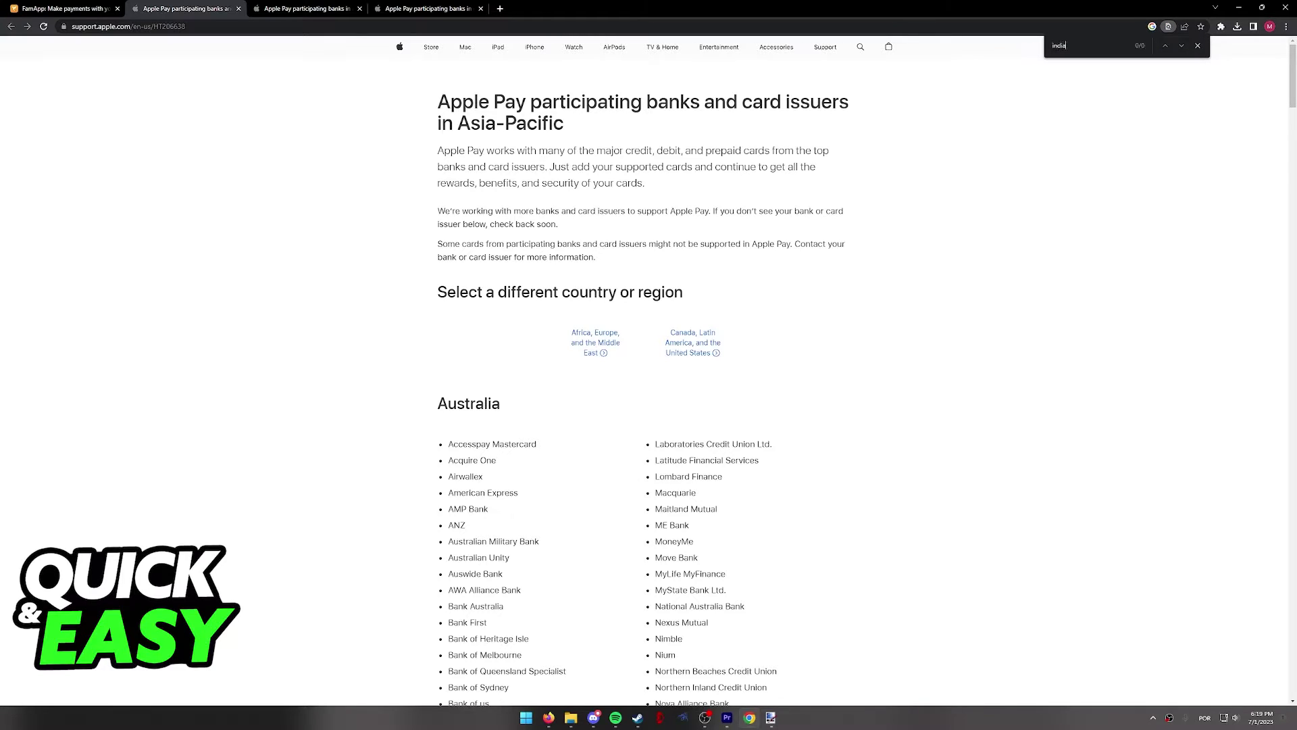
Search the Africa, Europe and Middle East page for 'india' (no matches), then return to Asia-Pacific.
{"action": "key", "text": "ctrl+Tab"}
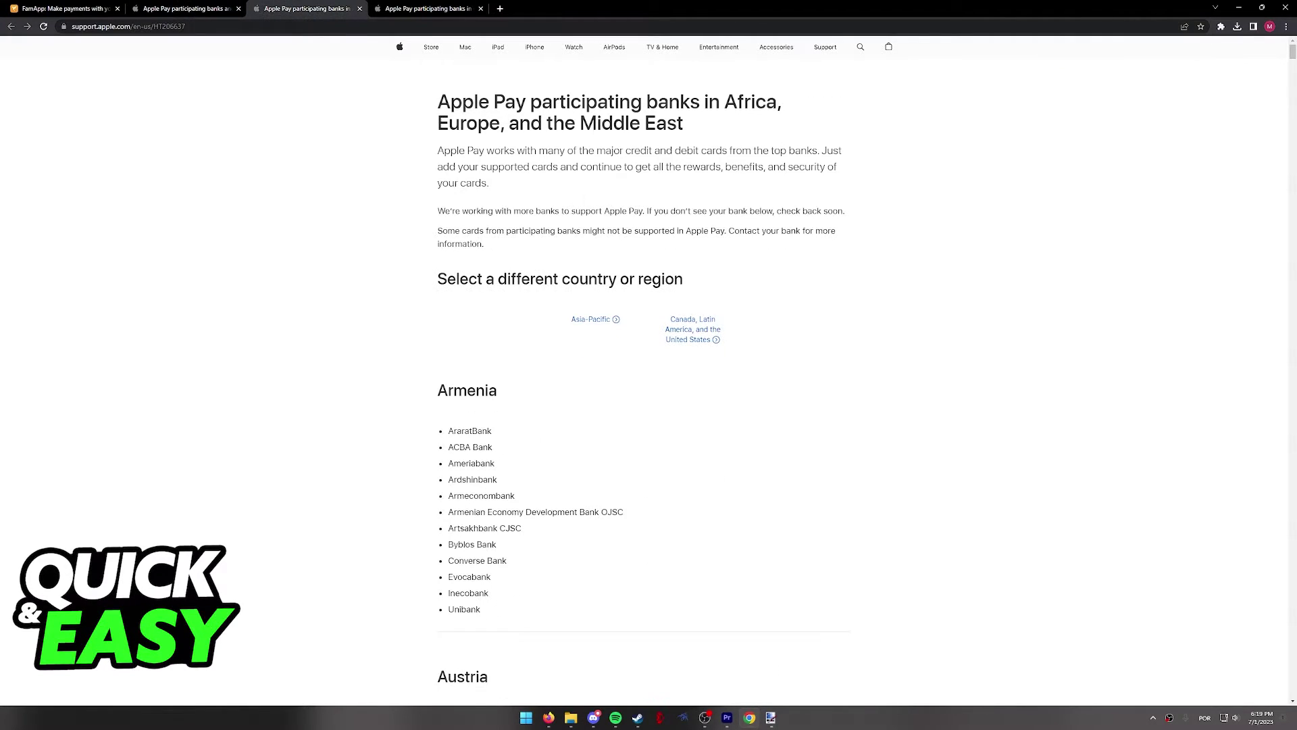
{"action": "key", "text": "ctrl+f"}
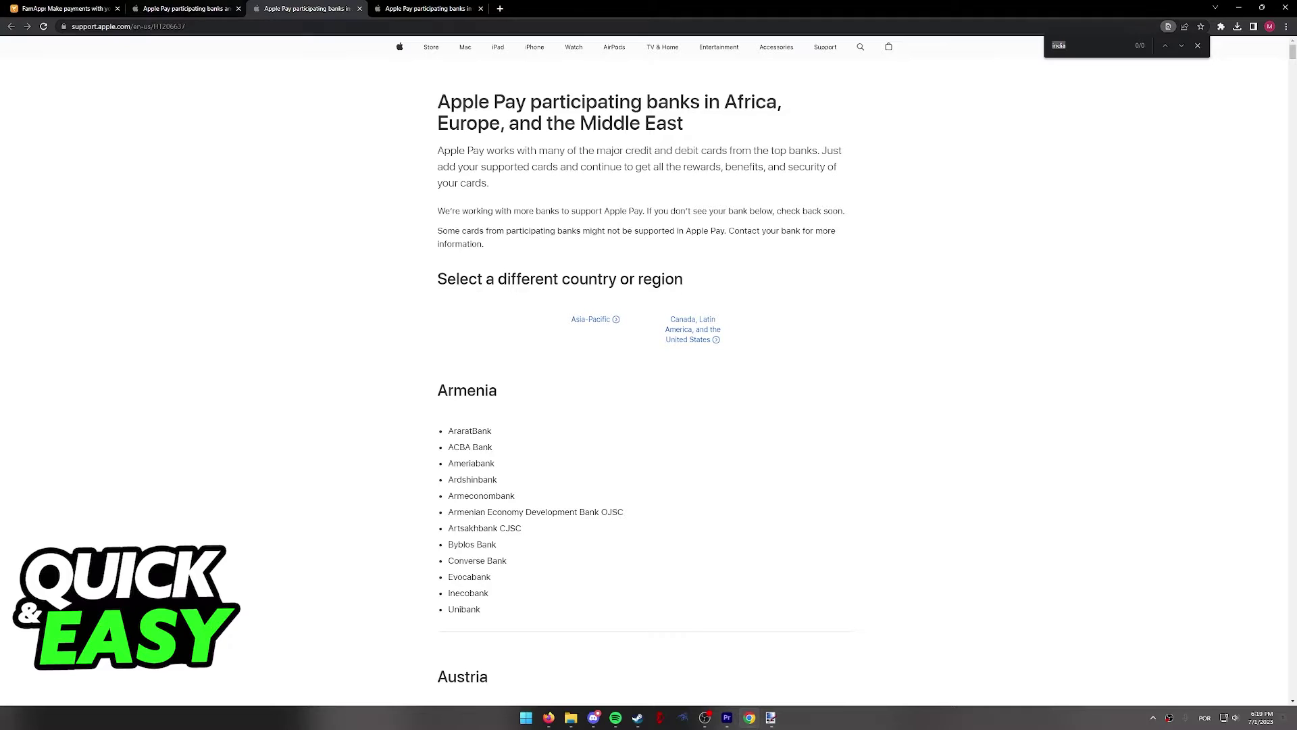
{"action": "key", "text": "ctrl+Tab"}
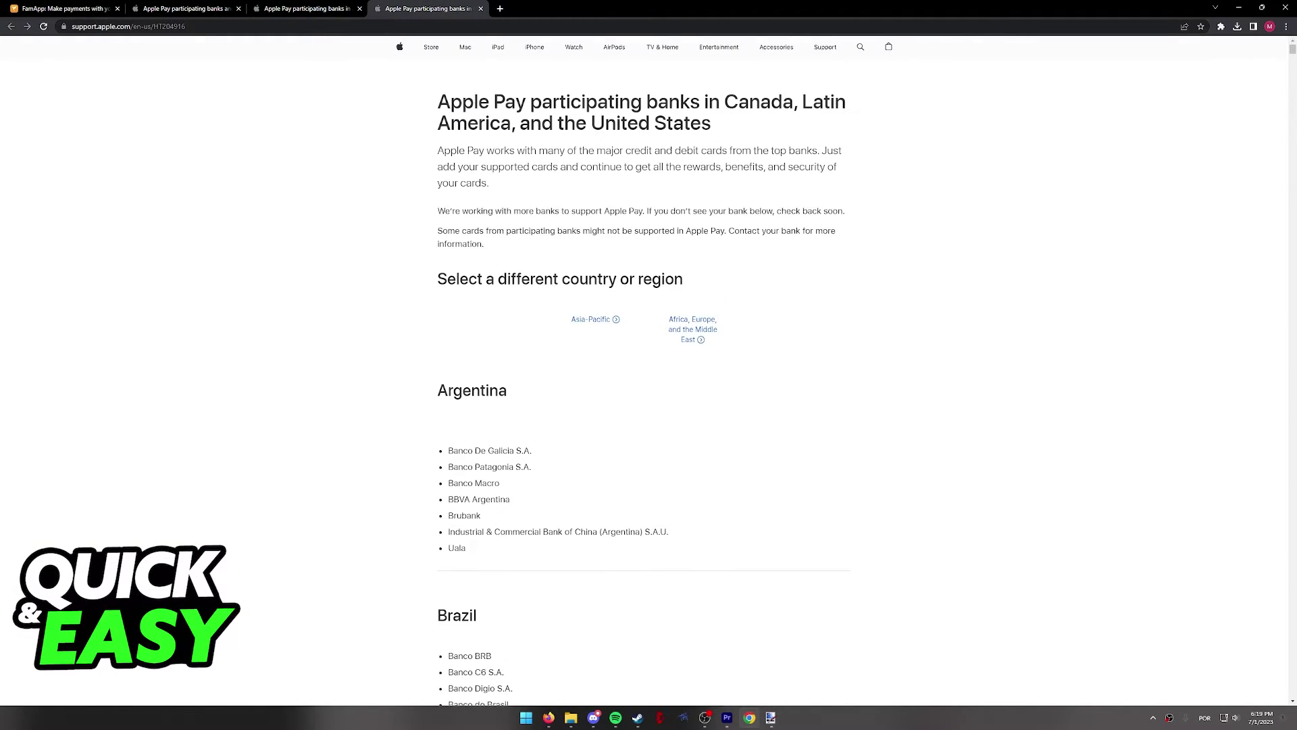
{"action": "key", "text": "ctrl+shift+Tab"}
{"action": "key", "text": "ctrl+1"}
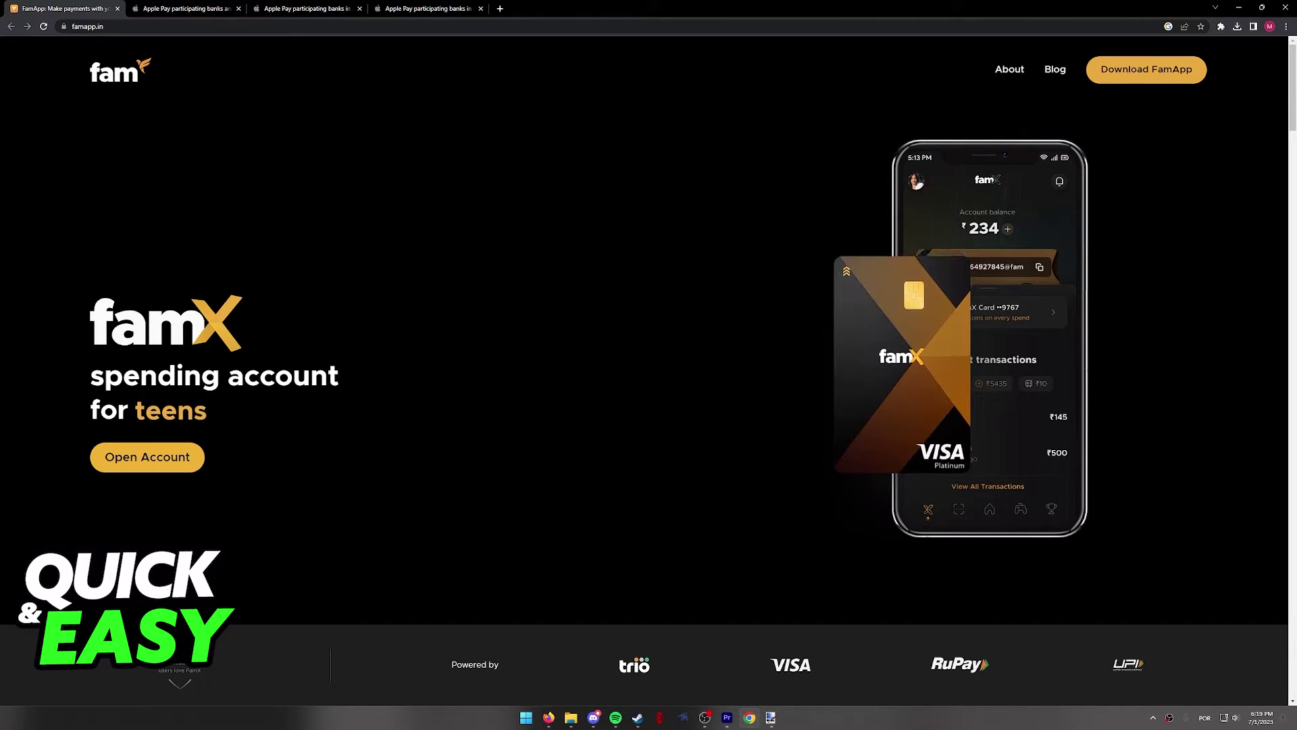
{"action": "key", "text": "ctrl+Tab"}
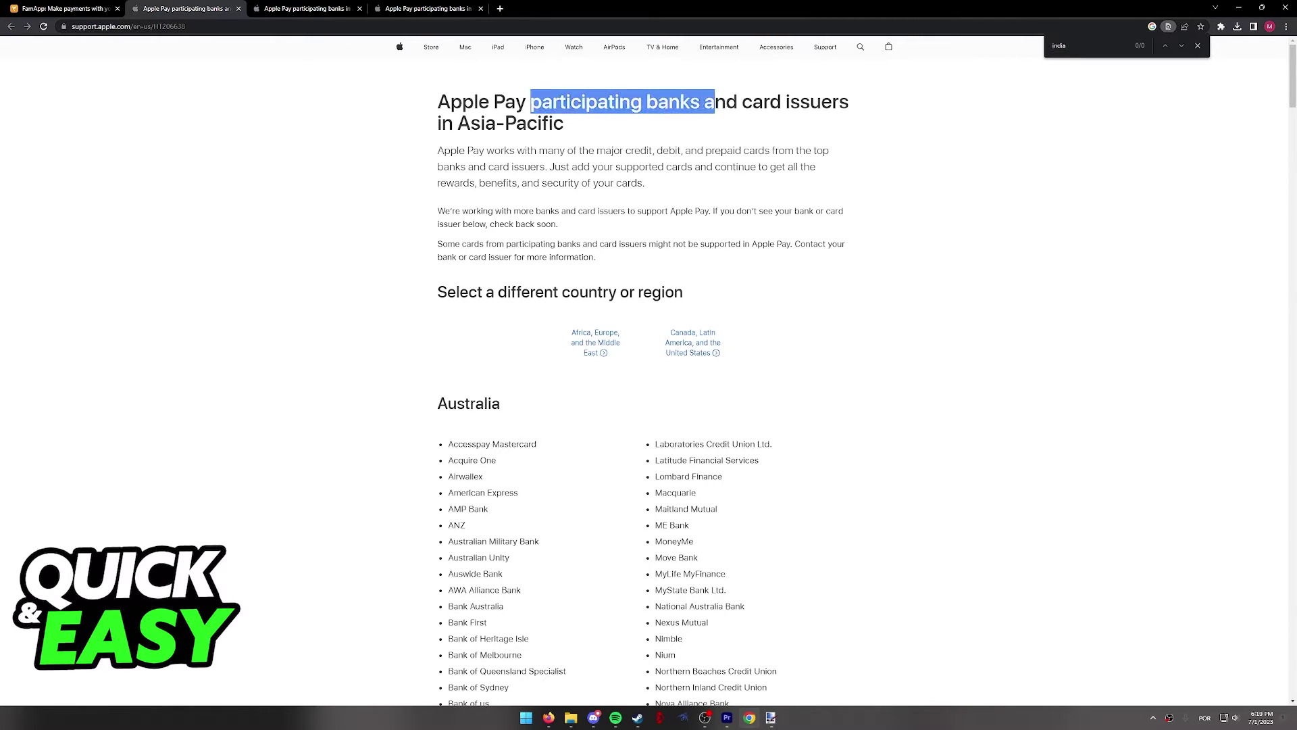
Briefly highlight the Asia-Pacific banks heading, then go back to the FamApp homepage tab.
{"action": "left_click_drag", "start_coordinate": [529, 102], "coordinate": [783, 102]}
{"action": "left_click", "coordinate": [783, 101]}
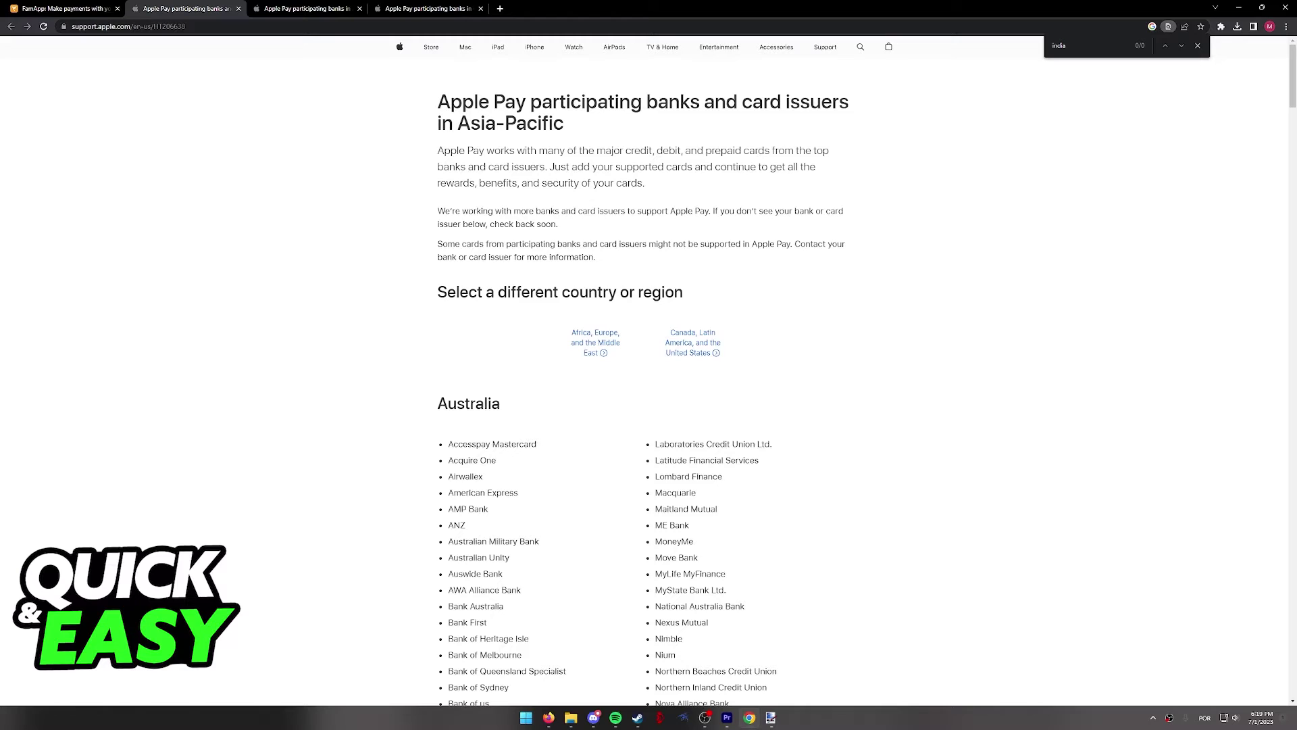
{"action": "left_click", "coordinate": [64, 9]}
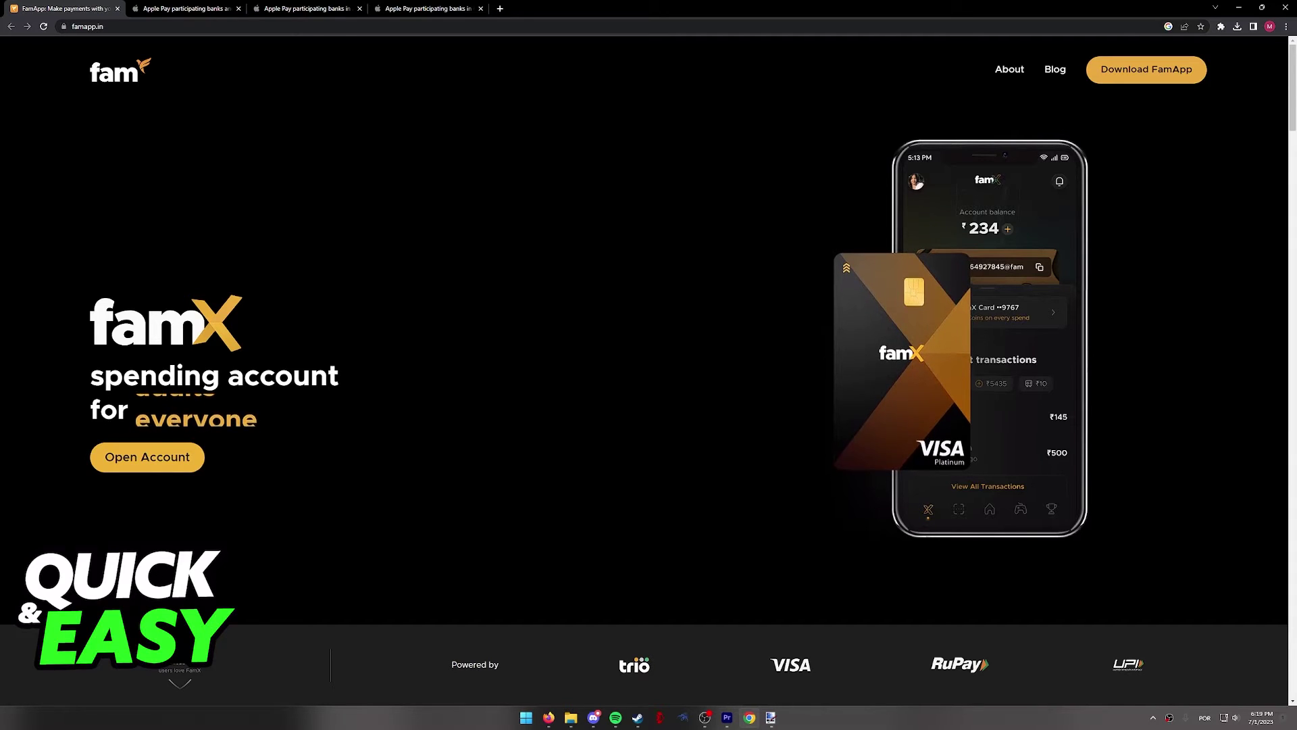
{"action": "scroll", "coordinate": [650, 406], "scroll_direction": "down", "scroll_amount": 3}
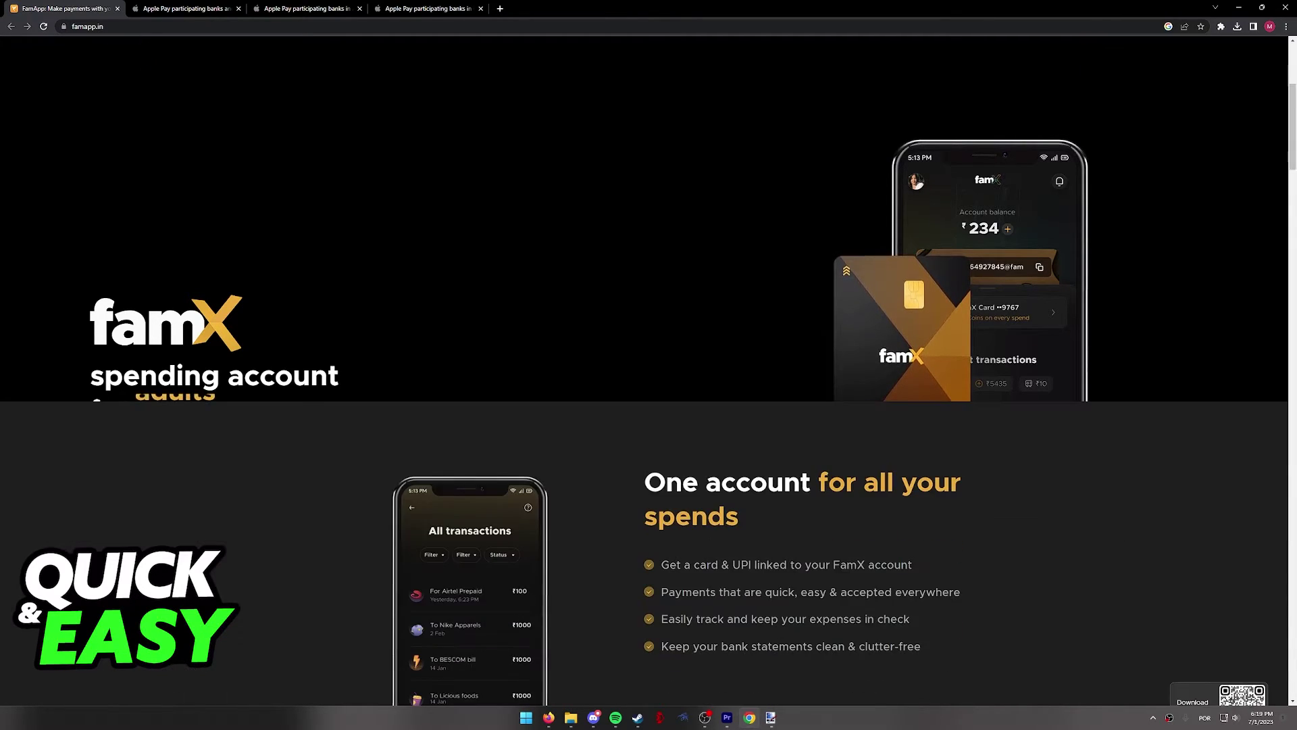
{"action": "scroll", "coordinate": [649, 406], "scroll_direction": "down", "scroll_amount": 3}
{"action": "scroll", "coordinate": [649, 406], "scroll_direction": "down", "scroll_amount": 3}
{"action": "scroll", "coordinate": [648, 405], "scroll_direction": "down", "scroll_amount": 3}
{"action": "scroll", "coordinate": [649, 405], "scroll_direction": "down", "scroll_amount": 2}
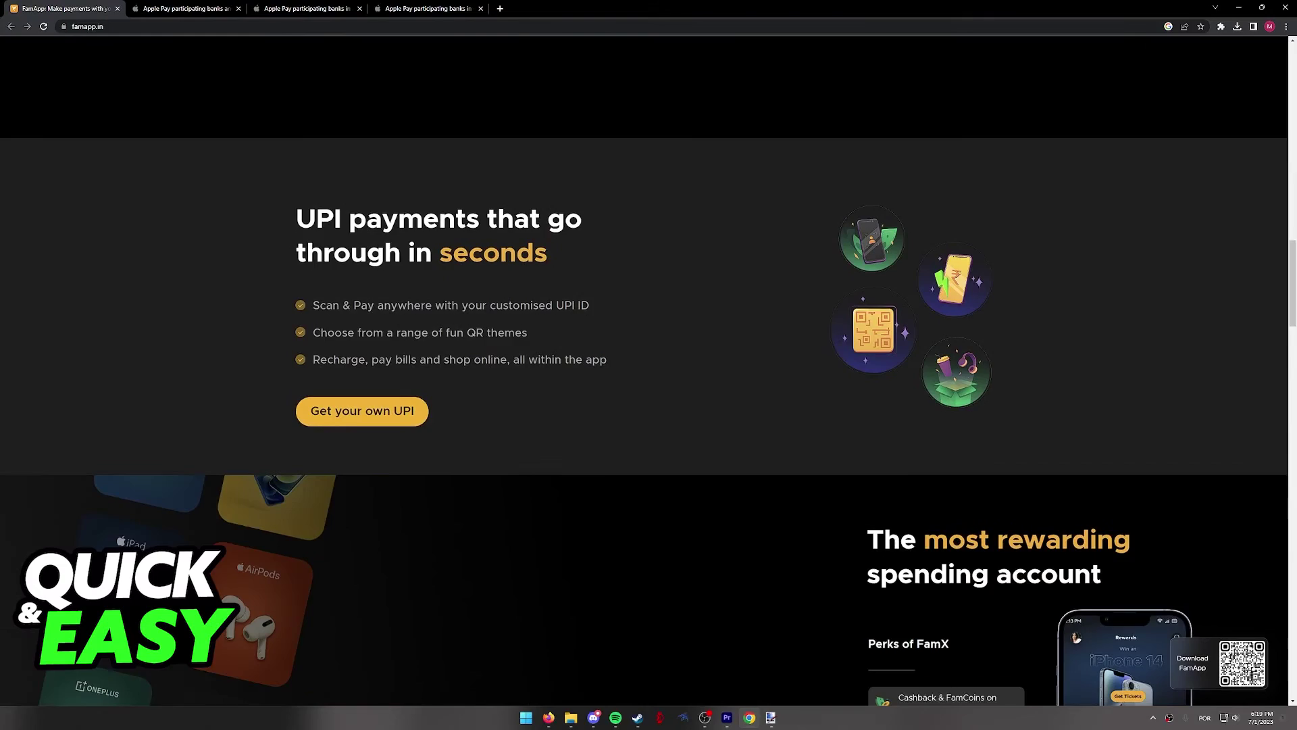
{"action": "scroll", "coordinate": [649, 406], "scroll_direction": "down", "scroll_amount": 5}
{"action": "scroll", "coordinate": [650, 406], "scroll_direction": "down", "scroll_amount": 3}
{"action": "scroll", "coordinate": [650, 406], "scroll_direction": "down", "scroll_amount": 3}
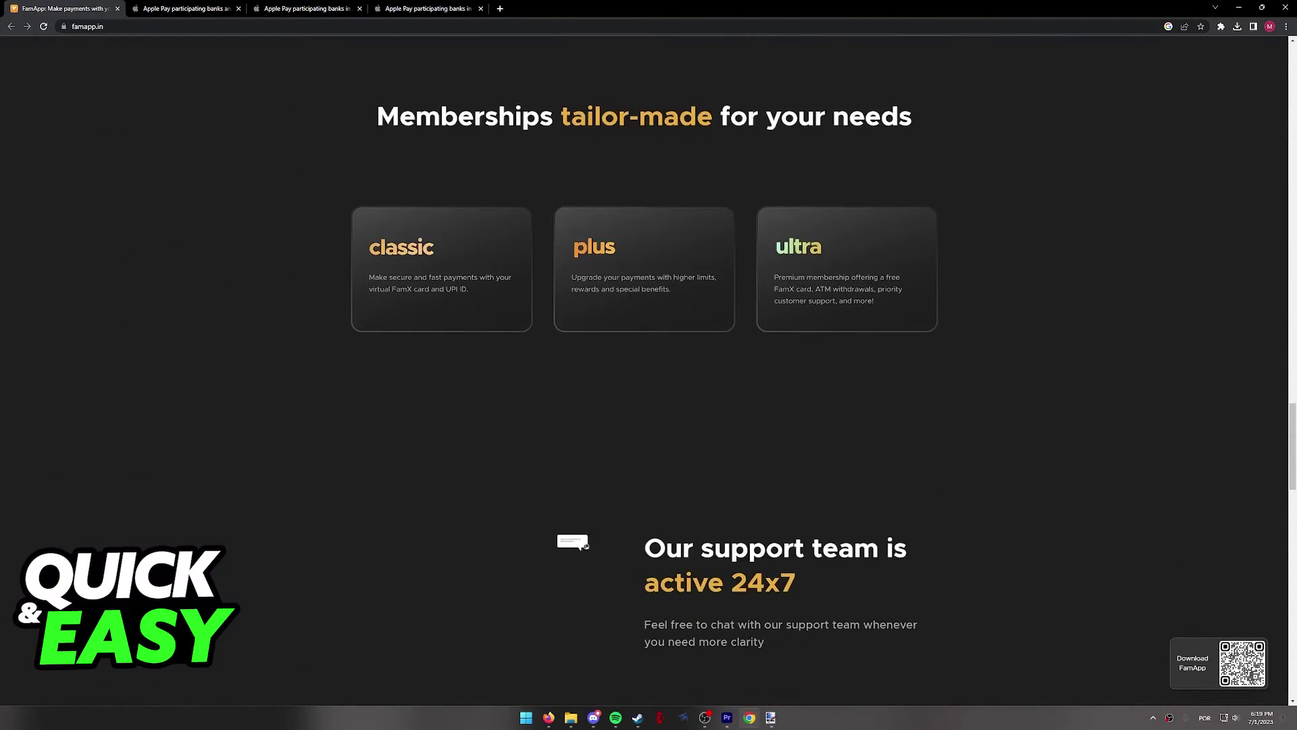
{"action": "scroll", "coordinate": [648, 406], "scroll_direction": "down", "scroll_amount": 4}
{"action": "scroll", "coordinate": [649, 406], "scroll_direction": "down", "scroll_amount": 1}
{"action": "scroll", "coordinate": [649, 405], "scroll_direction": "down", "scroll_amount": 3}
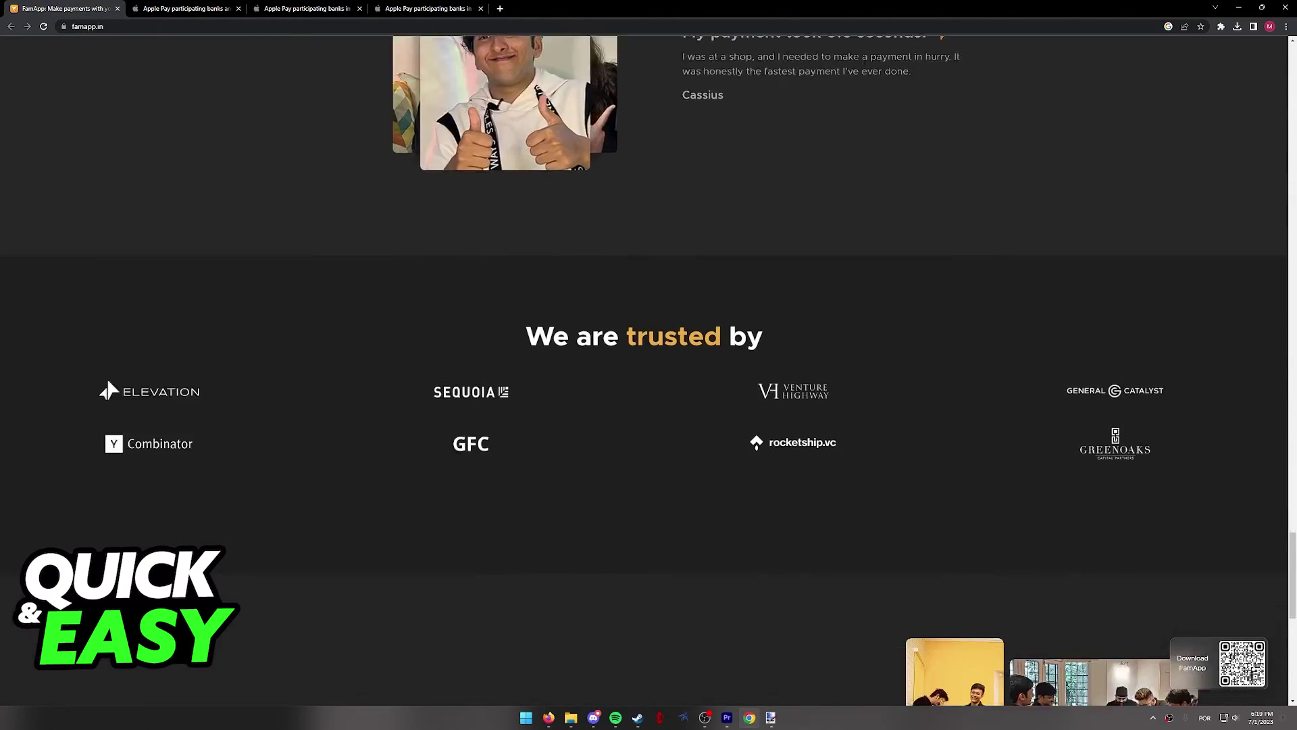
{"action": "scroll", "coordinate": [649, 406], "scroll_direction": "down", "scroll_amount": 2}
{"action": "scroll", "coordinate": [649, 405], "scroll_direction": "down", "scroll_amount": 2}
{"action": "scroll", "coordinate": [650, 406], "scroll_direction": "down", "scroll_amount": 2}
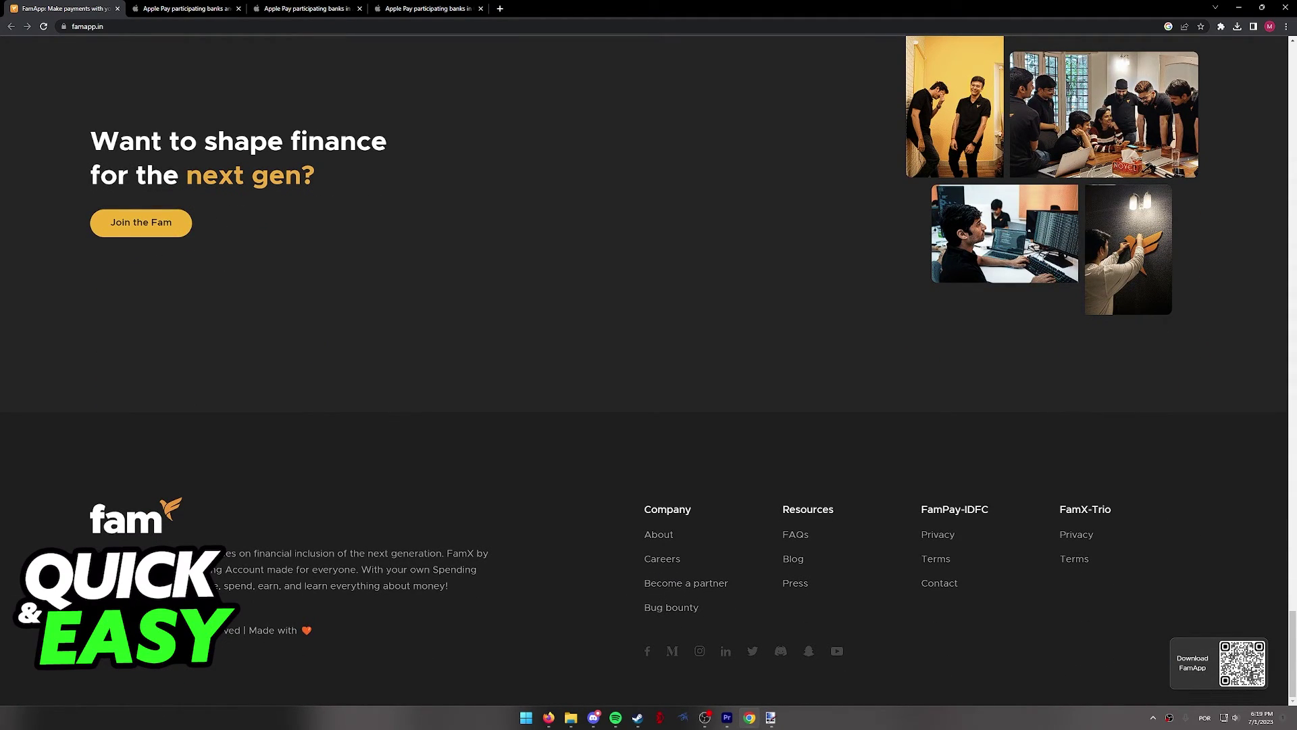
{"action": "key", "text": "Home"}
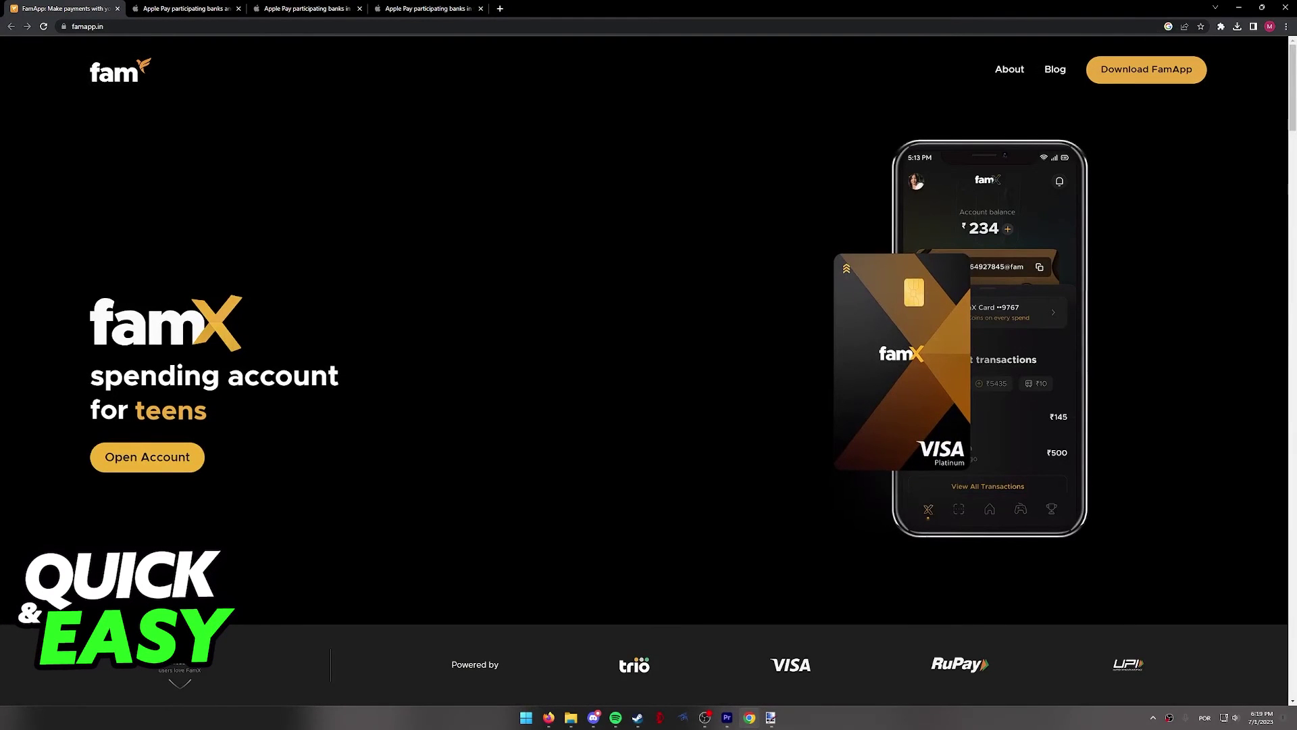